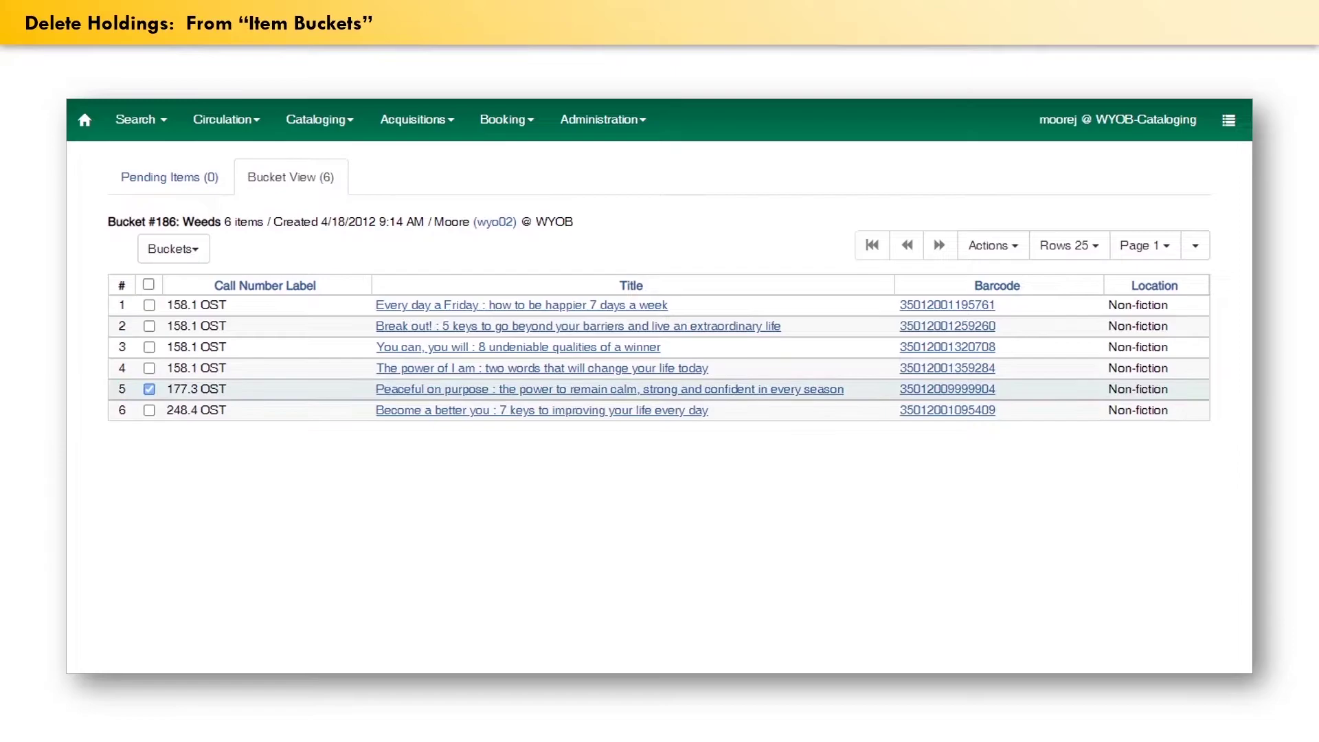
Step: Select the Peaceful on purpose item in the bucket and bring up its actions list
{"action": "left_click", "coordinate": [149, 389]}
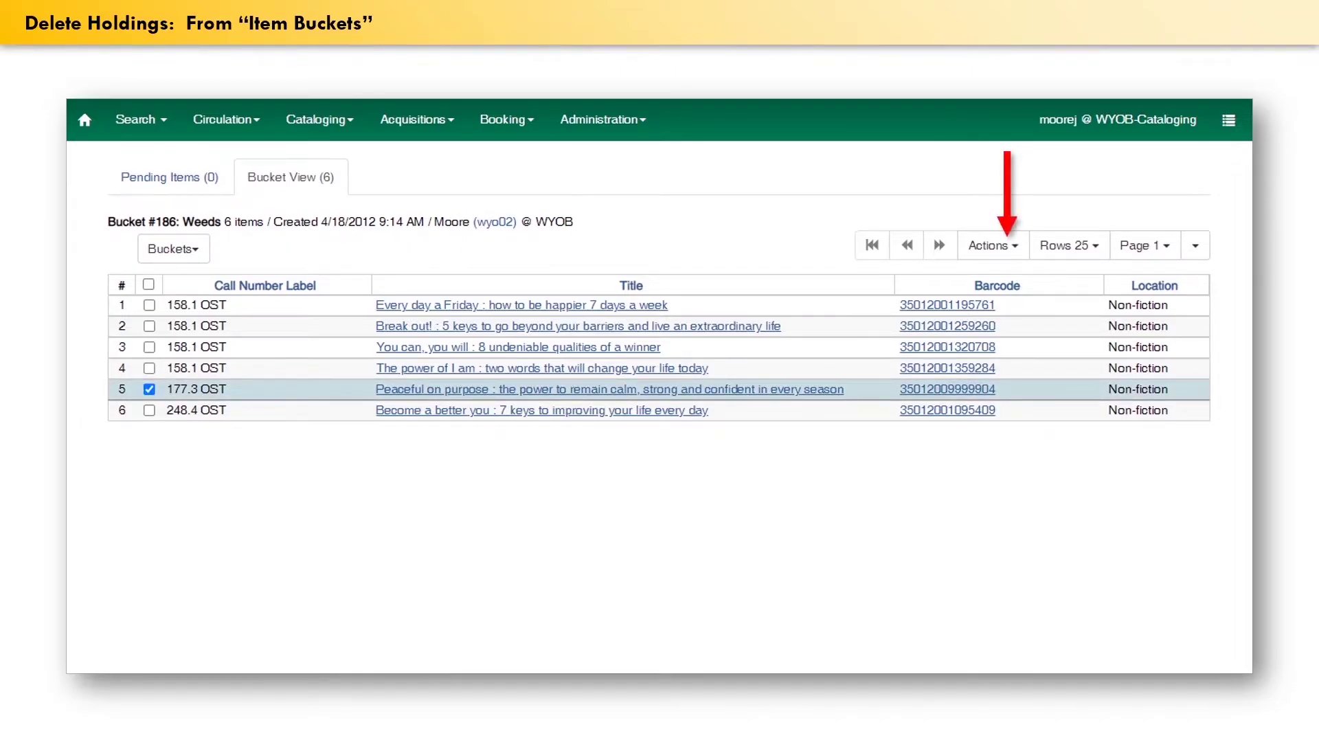
{"action": "left_click", "coordinate": [991, 245]}
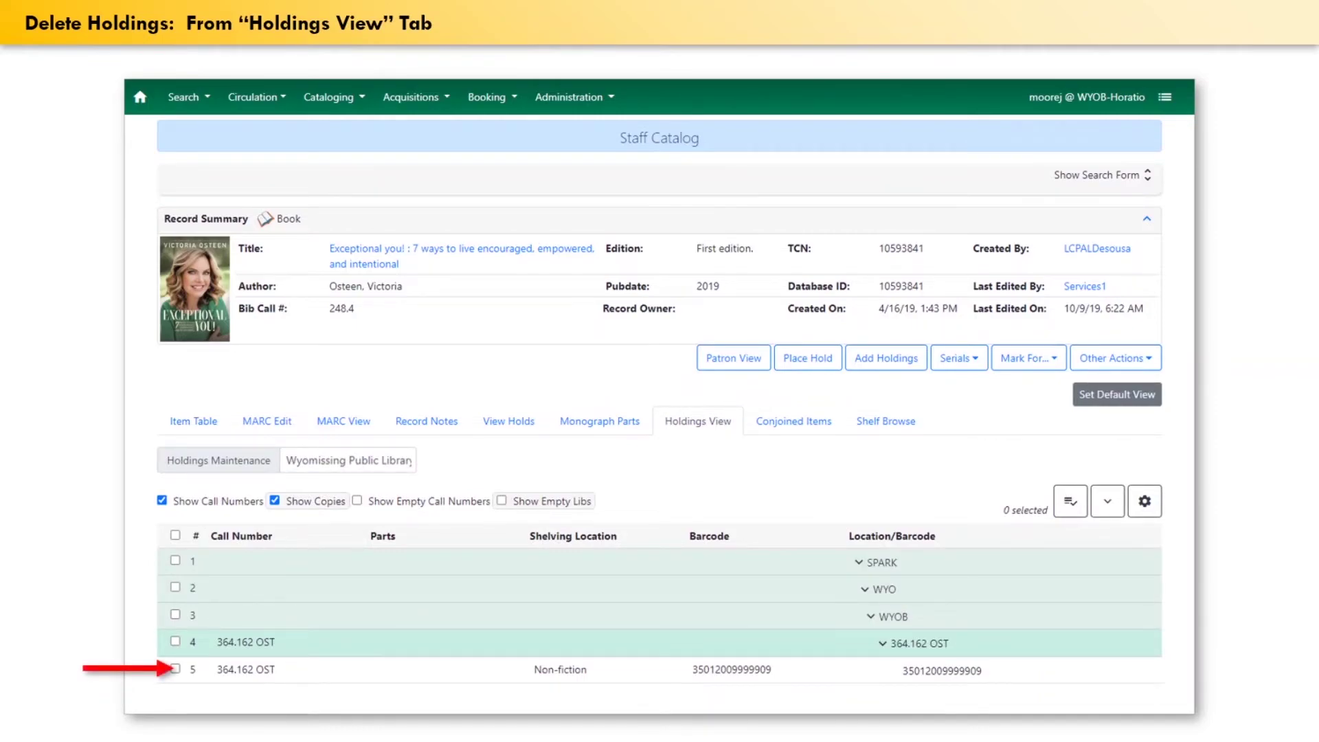
{"action": "left_click", "coordinate": [173, 669]}
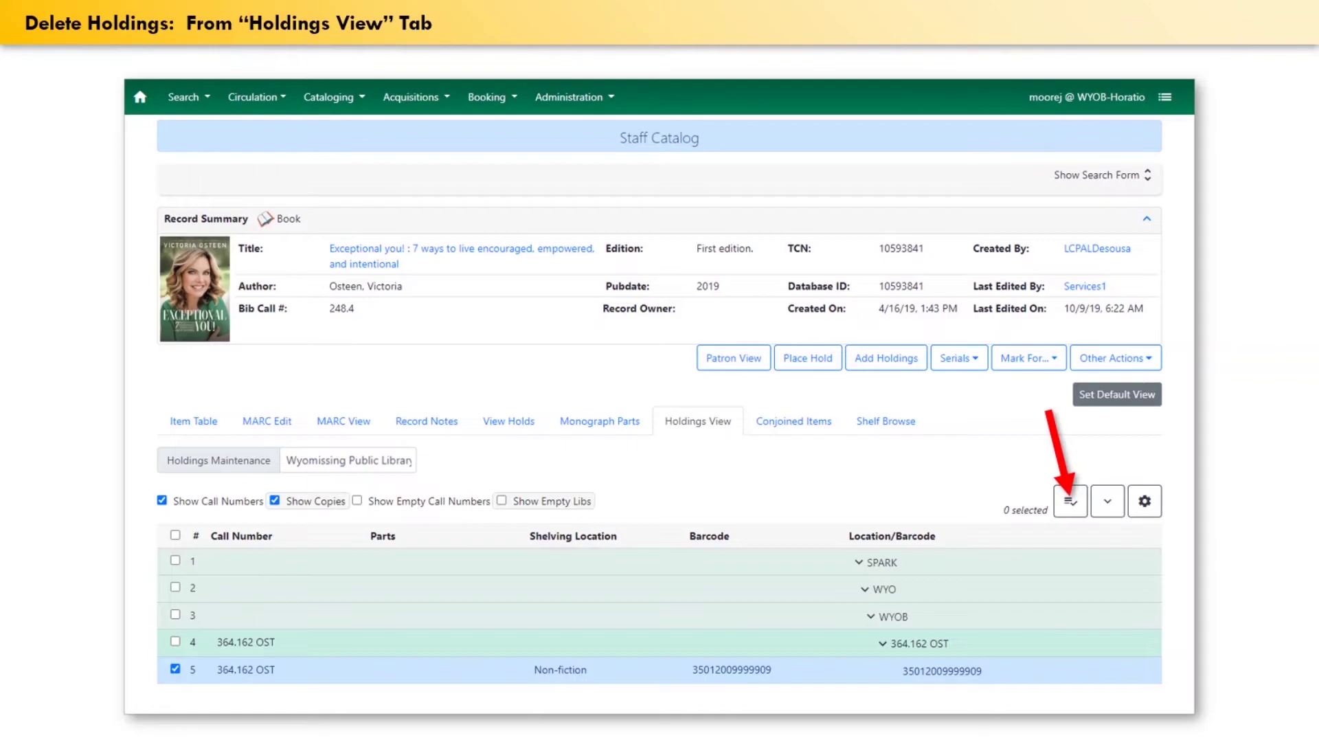
{"action": "left_click", "coordinate": [1070, 500]}
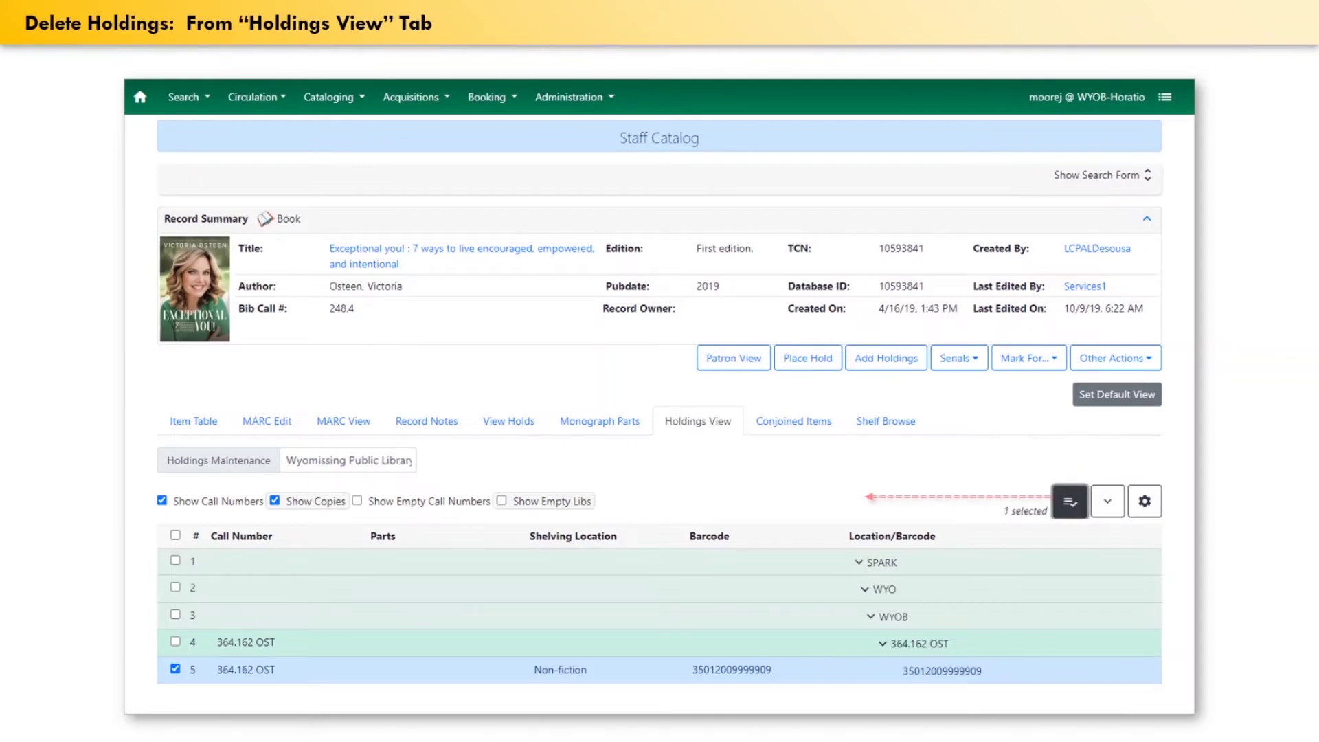